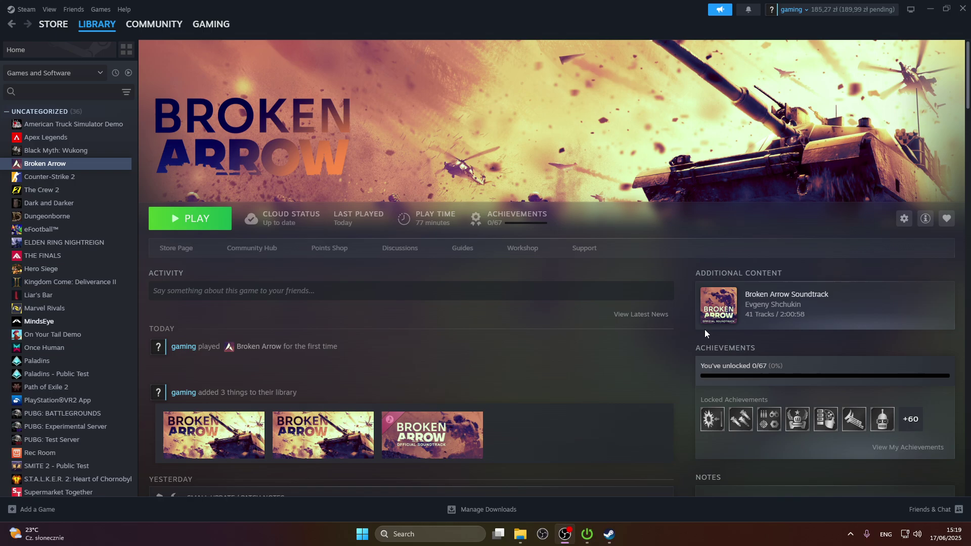
Reach the Installed Files page of Broken Arrow's Properties from the library list.
{"action": "right_click", "coordinate": [94, 166]}
{"action": "mouse_move", "coordinate": [116, 229]}
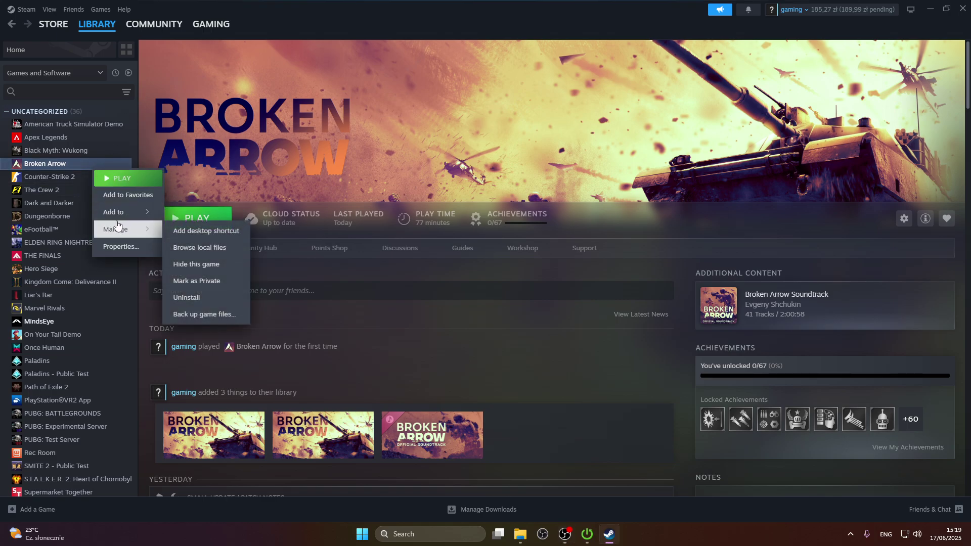
{"action": "left_click", "coordinate": [126, 248]}
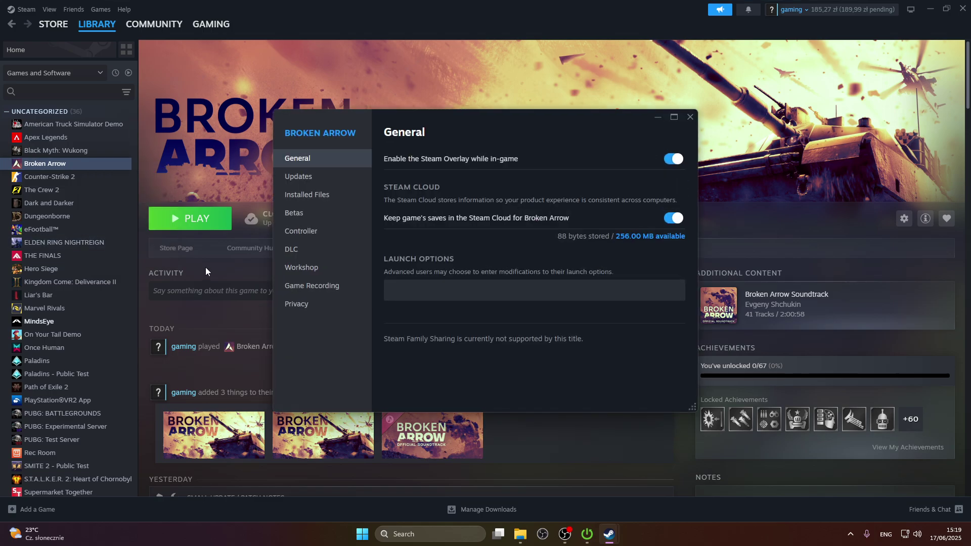
{"action": "left_click", "coordinate": [328, 195]}
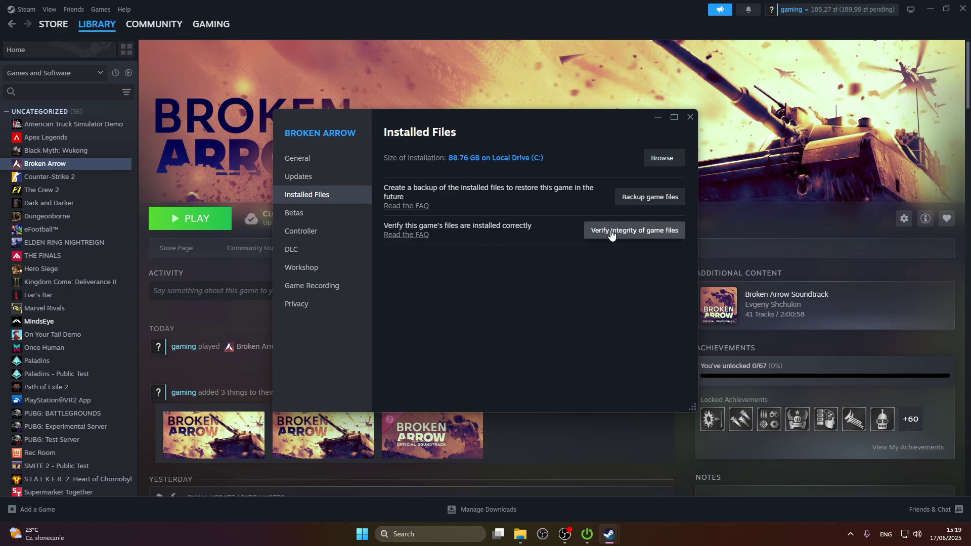
Verify integrity of Broken Arrow's game files until all 1039 files are validated.
{"action": "left_click", "coordinate": [637, 234]}
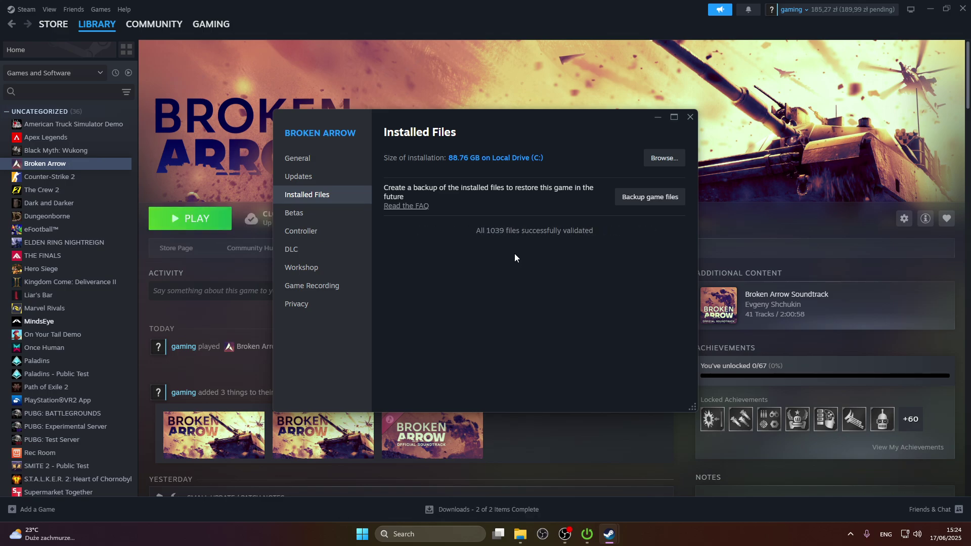
Close Properties and launch Broken Arrow with PLAY.
{"action": "left_click", "coordinate": [690, 117]}
{"action": "left_click", "coordinate": [194, 218]}
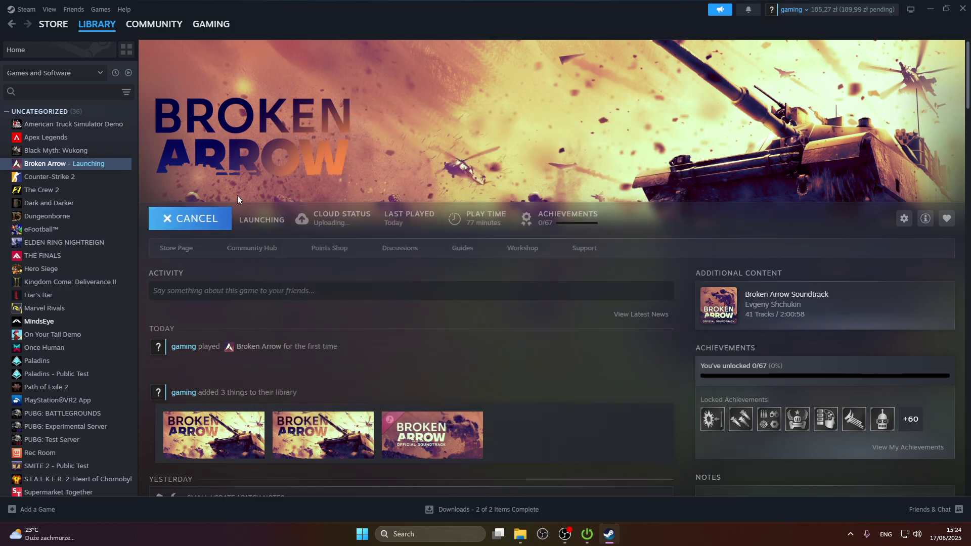